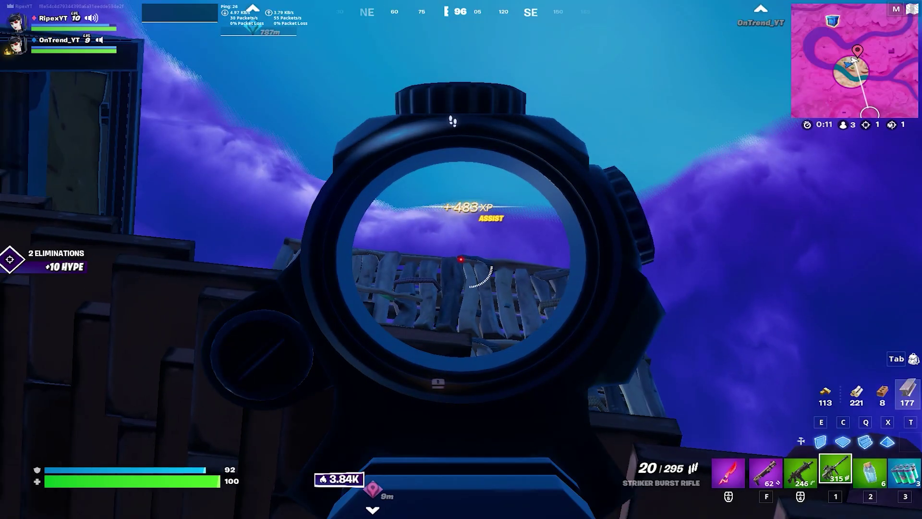
Fire the Striker Burst Rifle at the enemy's wooden structure, then build a wall and ramp for cover.
click(461, 259)
click(461, 259)
click(461, 260)
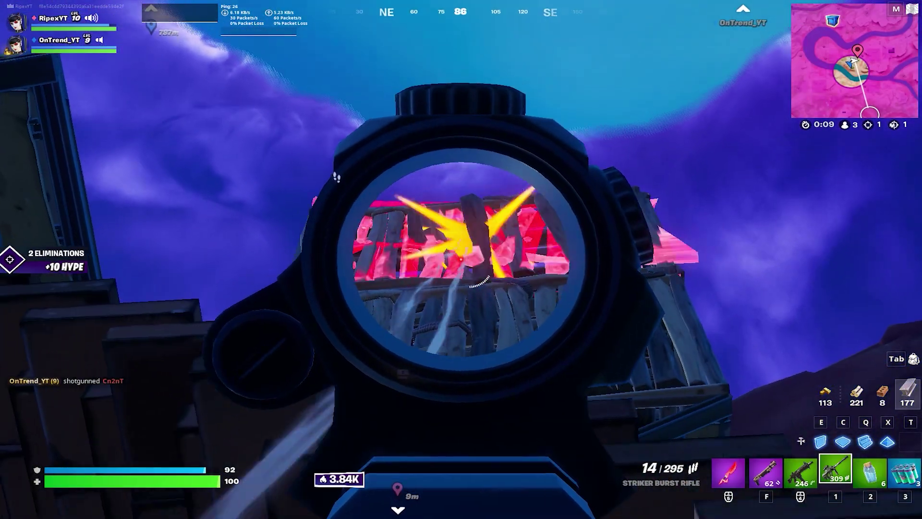
key(e)
click(461, 259)
key(q)
click(461, 259)
click(462, 259)
Equip the shotgun, build ramps overhead, and shoot the enemy with the shotgun and SMG.
key(f)
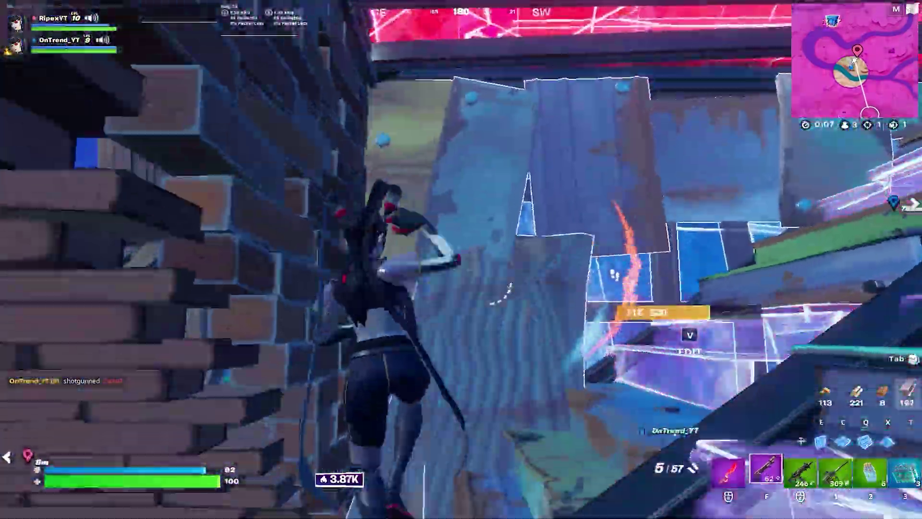
click(461, 260)
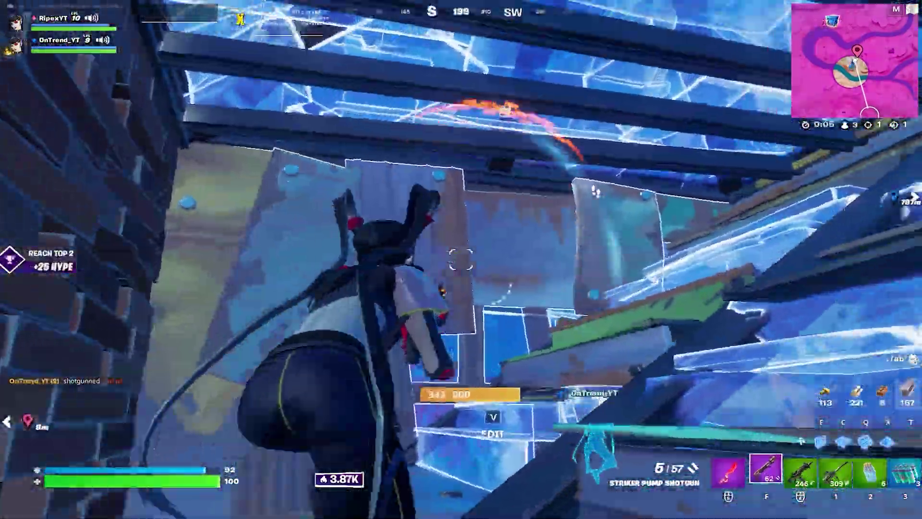
click(461, 259)
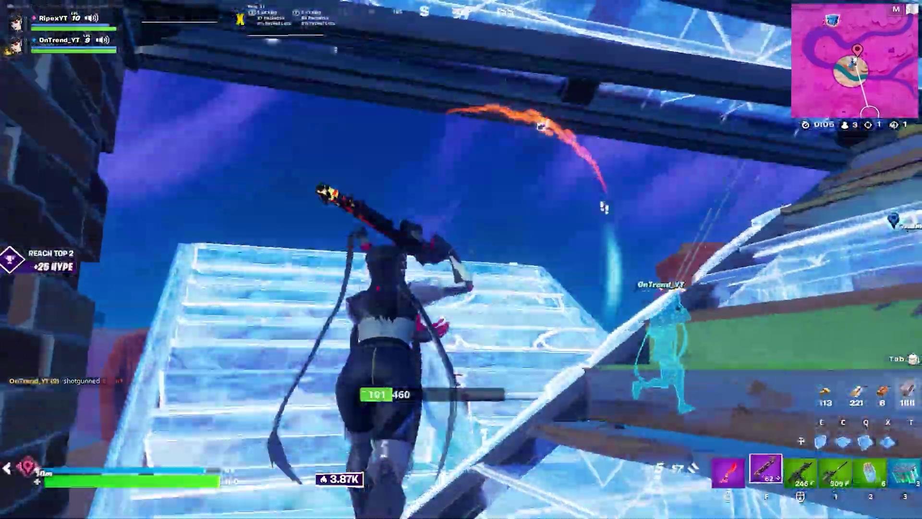
click(461, 259)
click(461, 259)
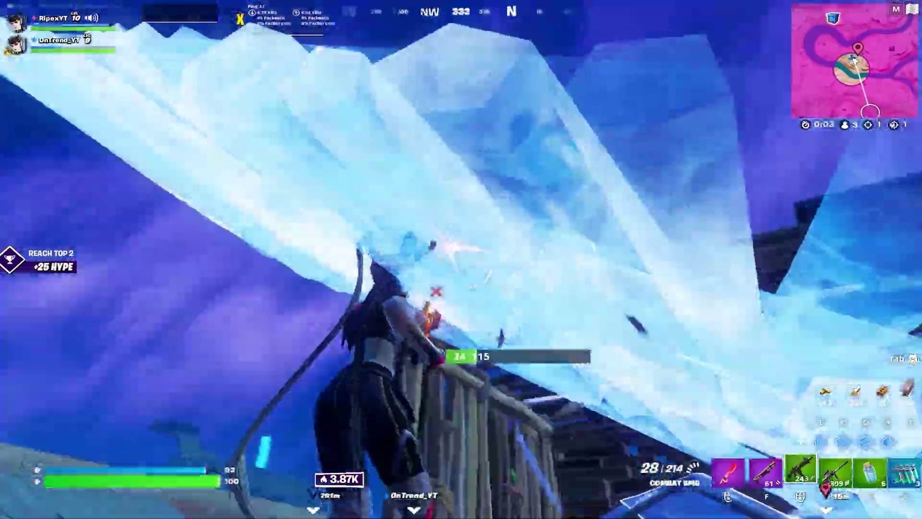
Place more wood building pieces, then shoot the enemy with the Combat SMG.
click(461, 260)
key(q)
click(461, 259)
click(461, 259)
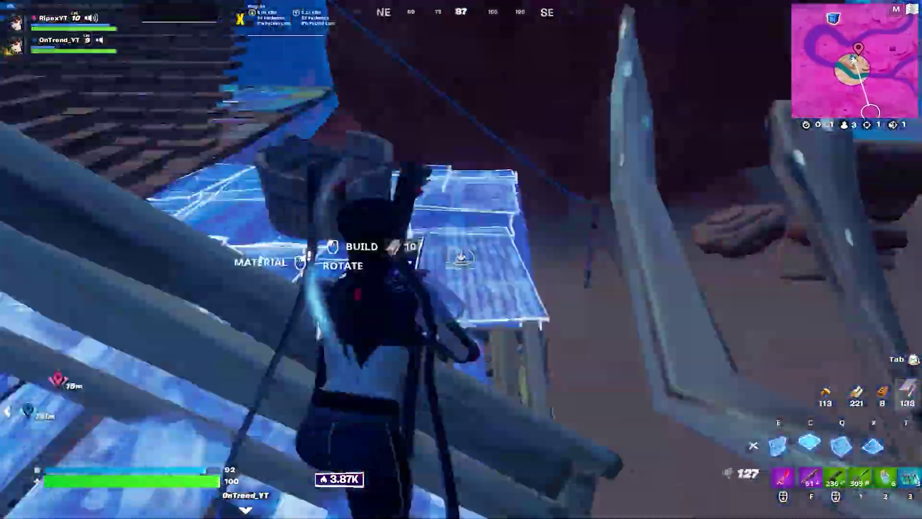
click(462, 260)
click(461, 260)
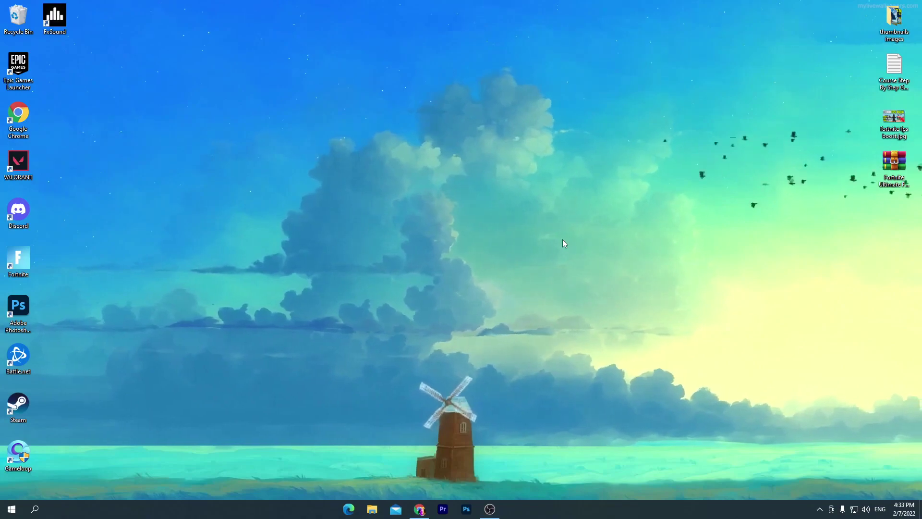
Drag the Fortnite Ultimate FPS Boost Pack 2022.rar icon from the right edge to the desktop centre.
drag(894, 162, 384, 124)
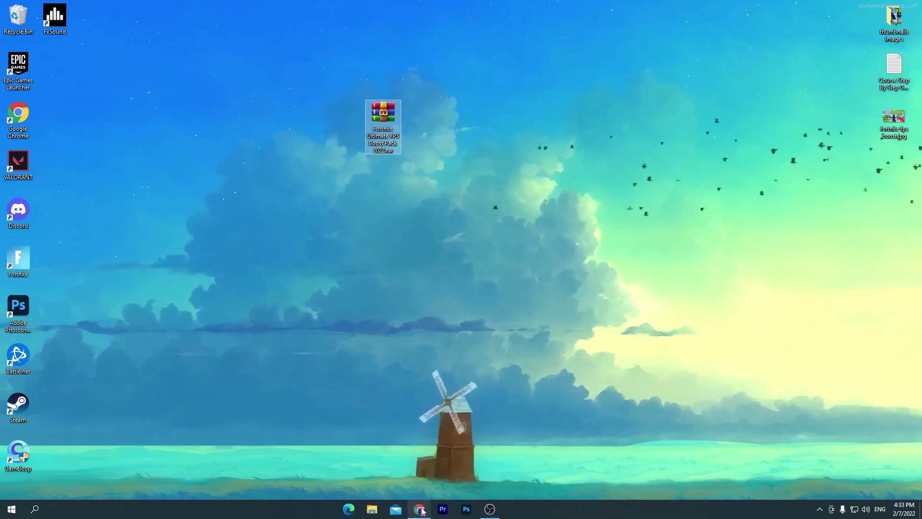
Back in Chrome, search the blog for '1000 fps pack' and open the Fortnite Chapter 3 boost pack post.
click(421, 510)
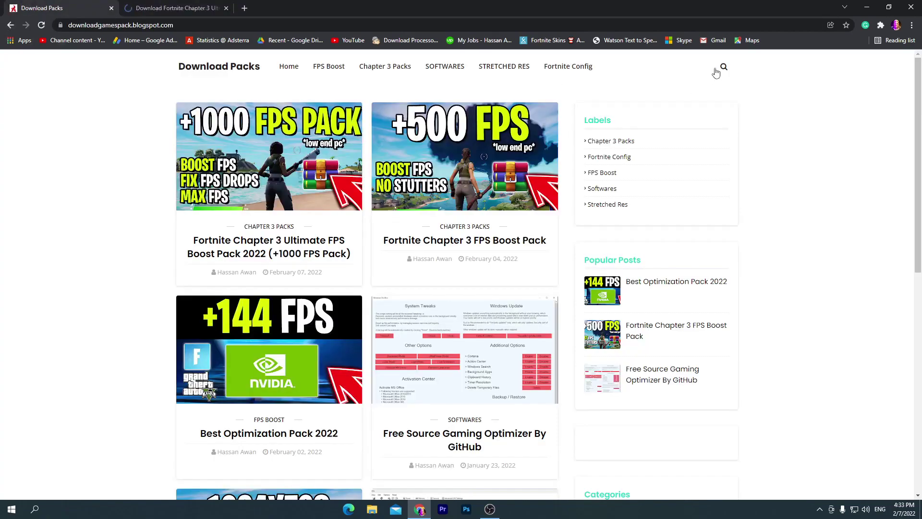
click(723, 67)
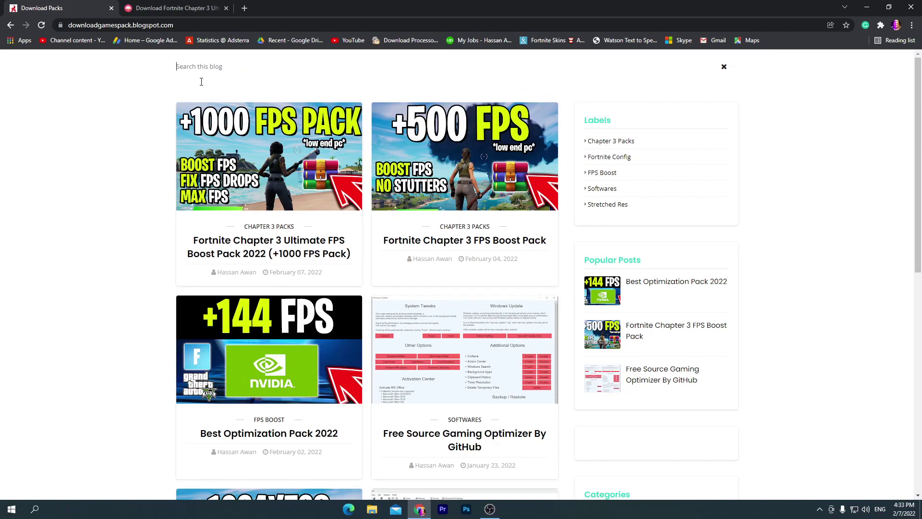
text(1000 fps pack)
key(Return)
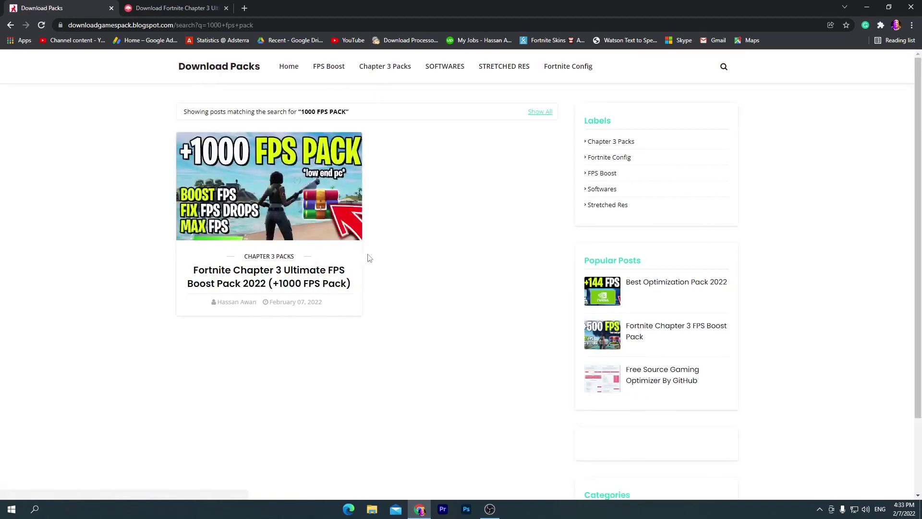
click(261, 215)
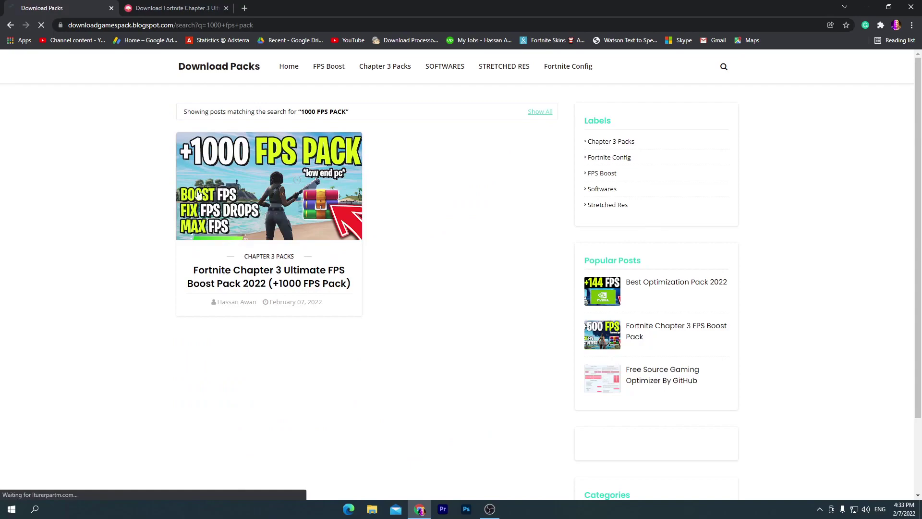
Scroll through the Drive preview of the .rar contents, then minimize Chrome.
scroll(288, 202, down, 10)
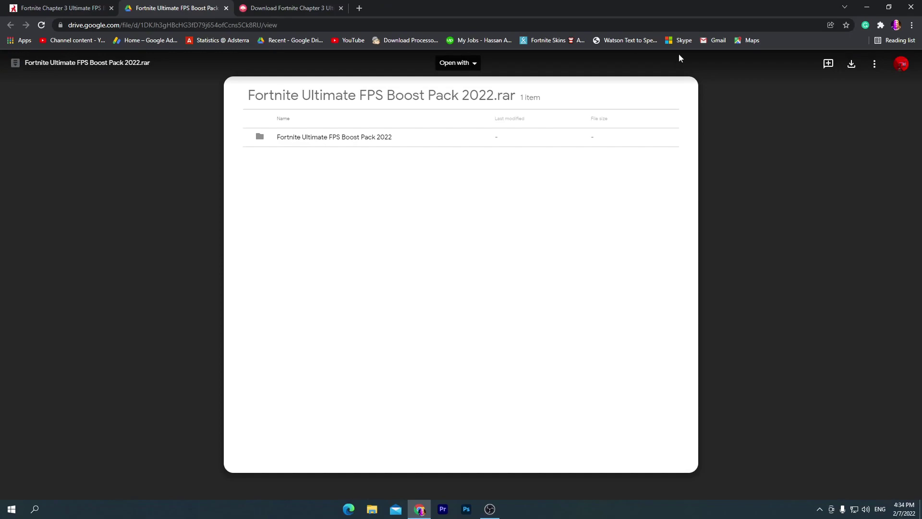
click(870, 6)
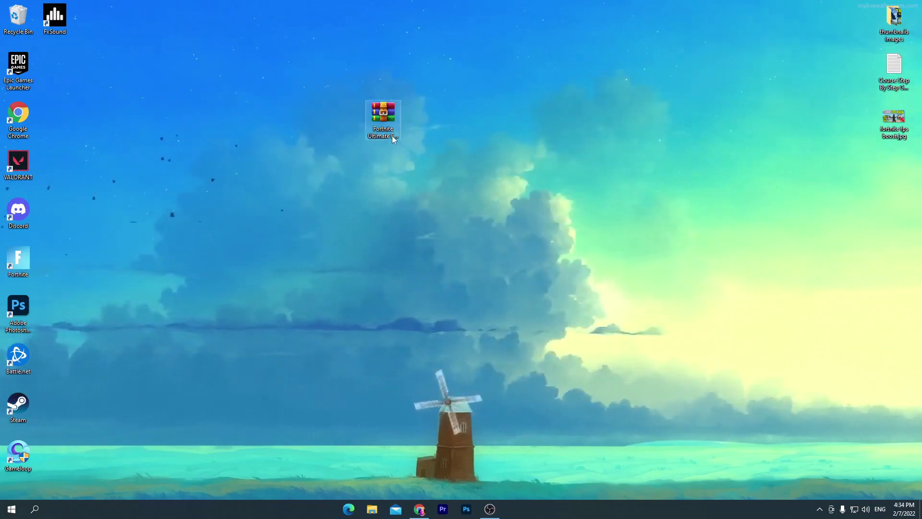
Open the .rar in WinRAR, drag the boost pack folder to the desktop, close WinRAR, and open the folder.
double_click(383, 115)
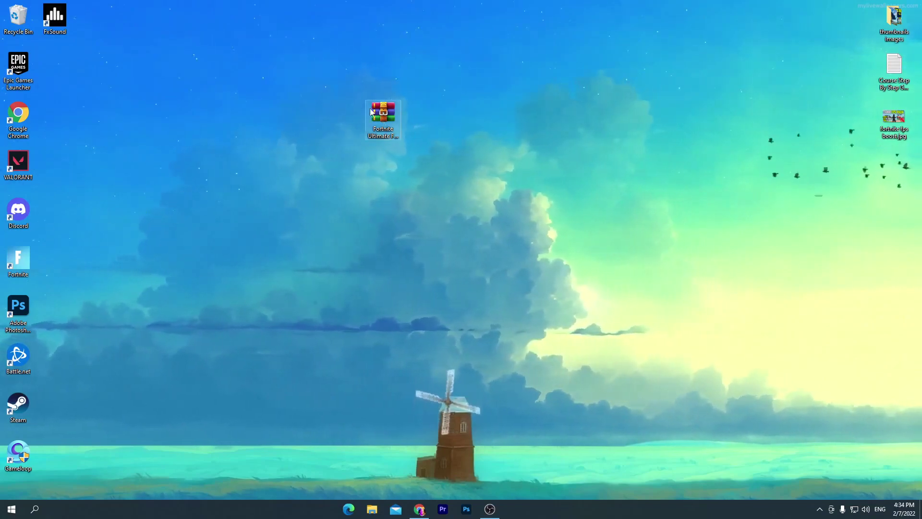
drag(187, 185, 319, 35)
key(alt+F4)
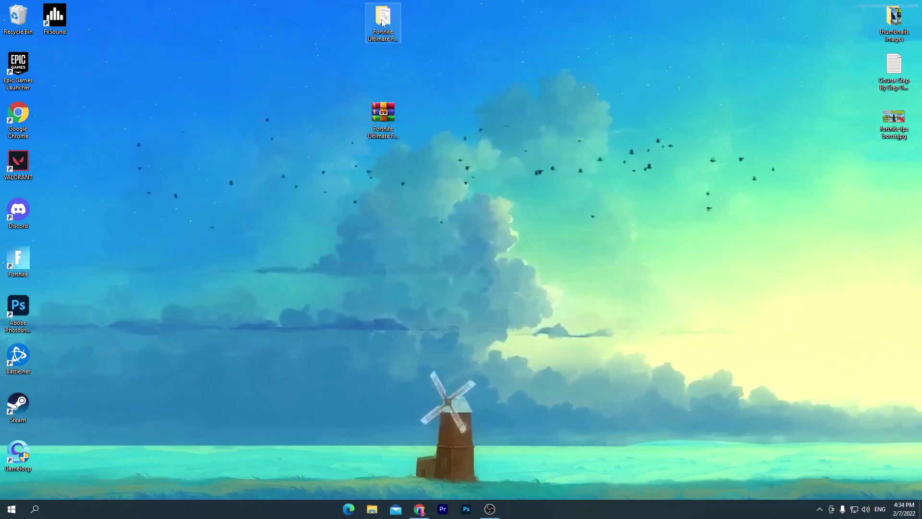
double_click(382, 18)
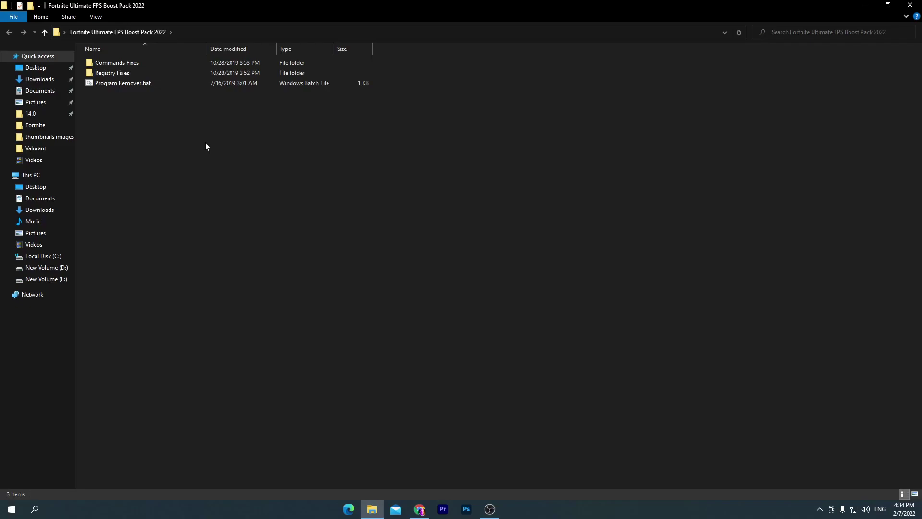
In Commands Fixes, run Lower Latency.bat and Win 10 Disable Lockscreen.bat as administrator.
double_click(121, 66)
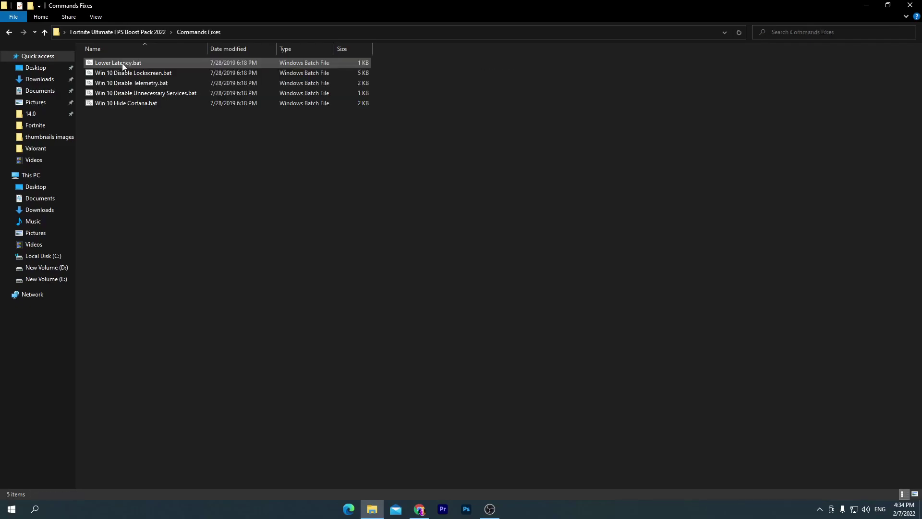
drag(154, 138, 453, 49)
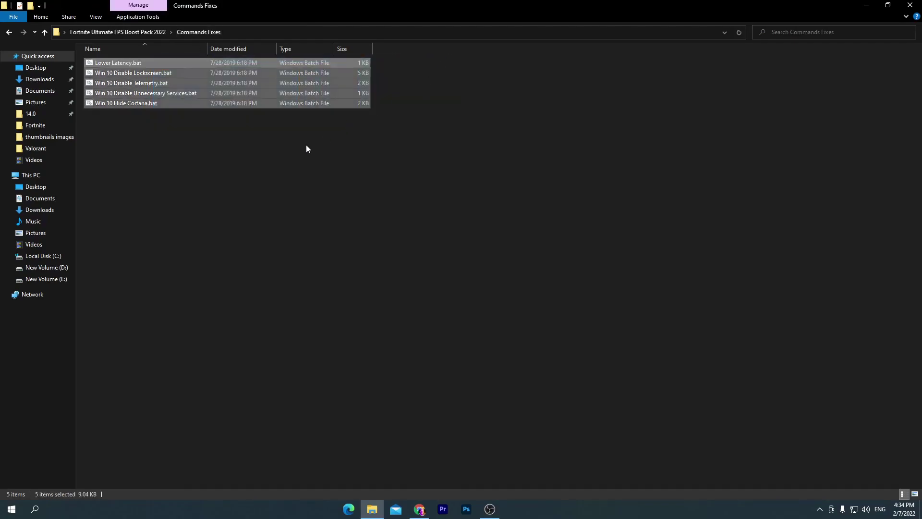
click(126, 116)
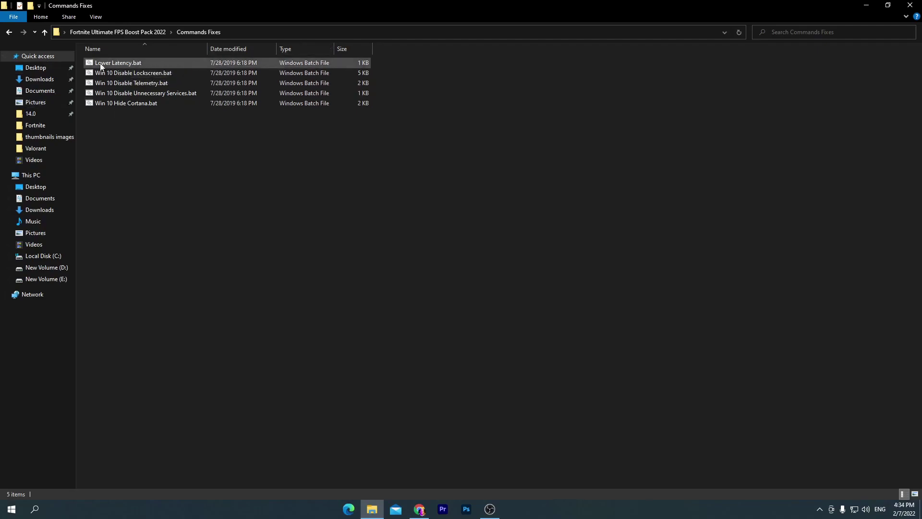
double_click(102, 65)
right_click(100, 63)
click(136, 100)
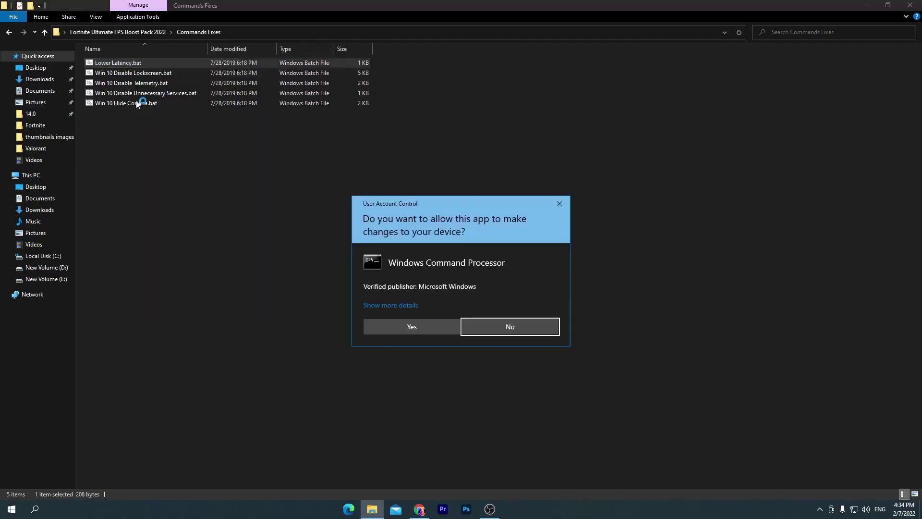
click(420, 327)
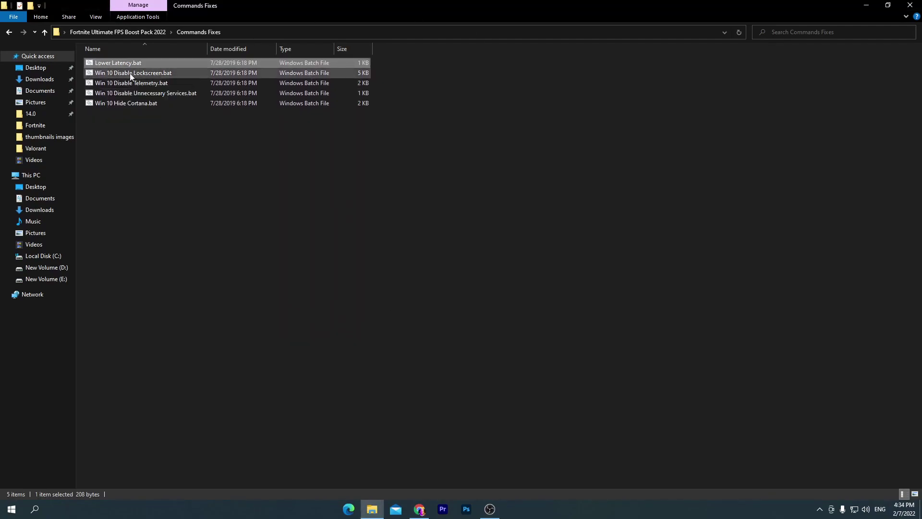
double_click(197, 75)
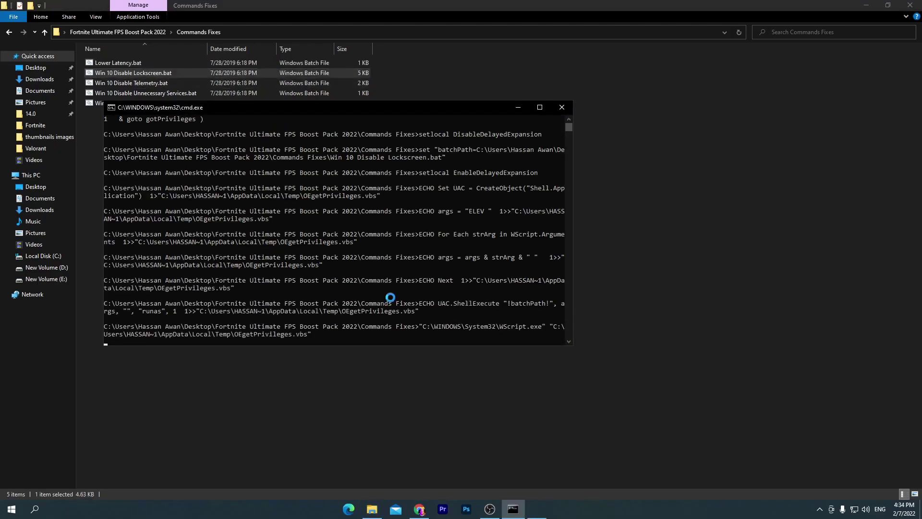
click(423, 316)
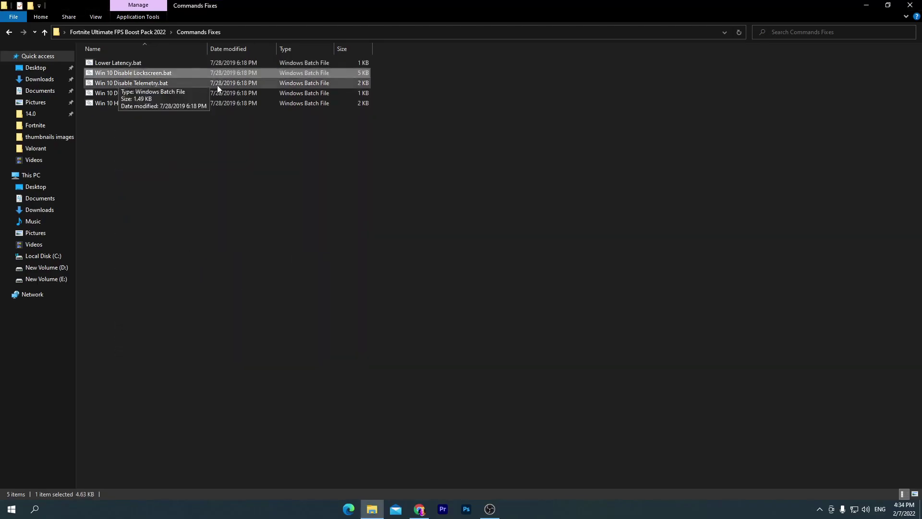
Run Disable Telemetry, Disable Unnecessary Services and Hide Cortana .bat files, approving each UAC prompt.
double_click(161, 84)
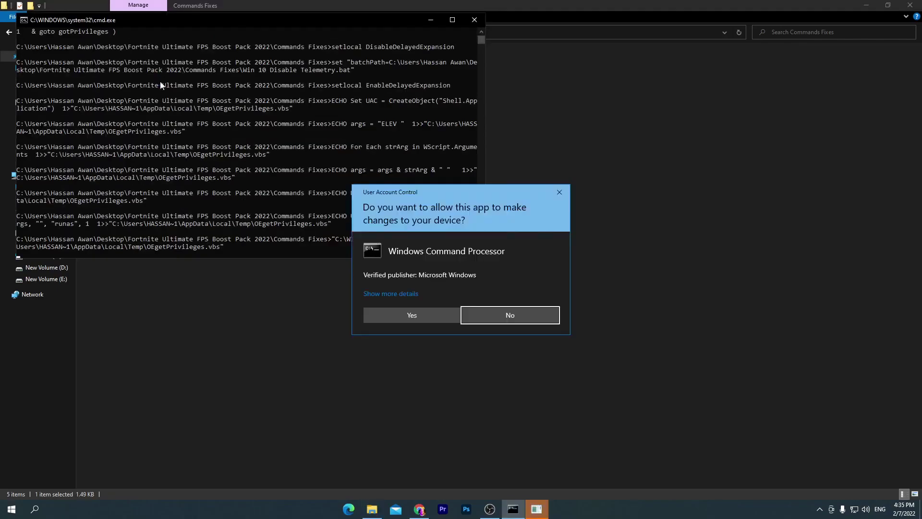
click(416, 315)
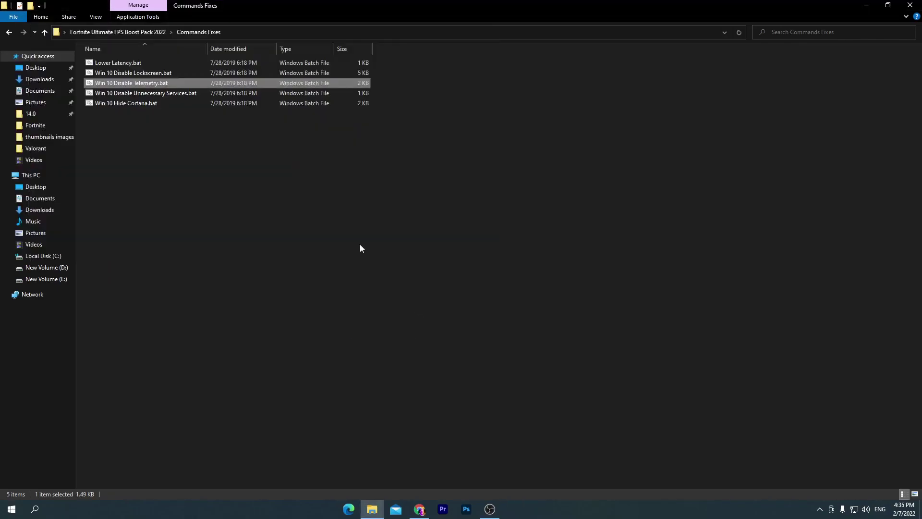
double_click(166, 93)
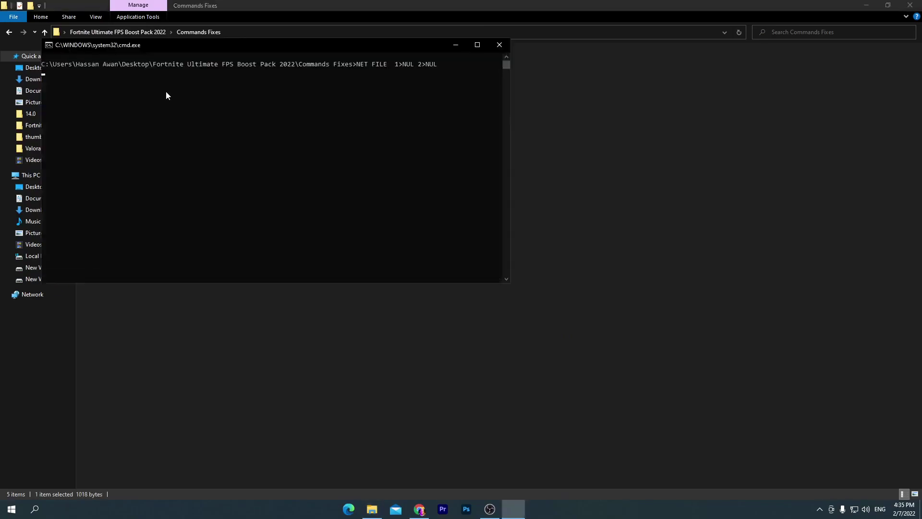
click(399, 314)
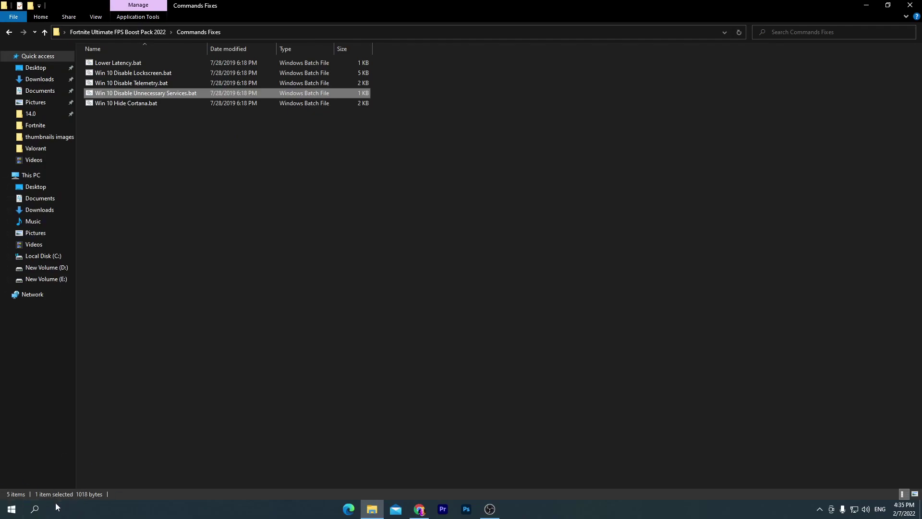
double_click(113, 107)
click(410, 321)
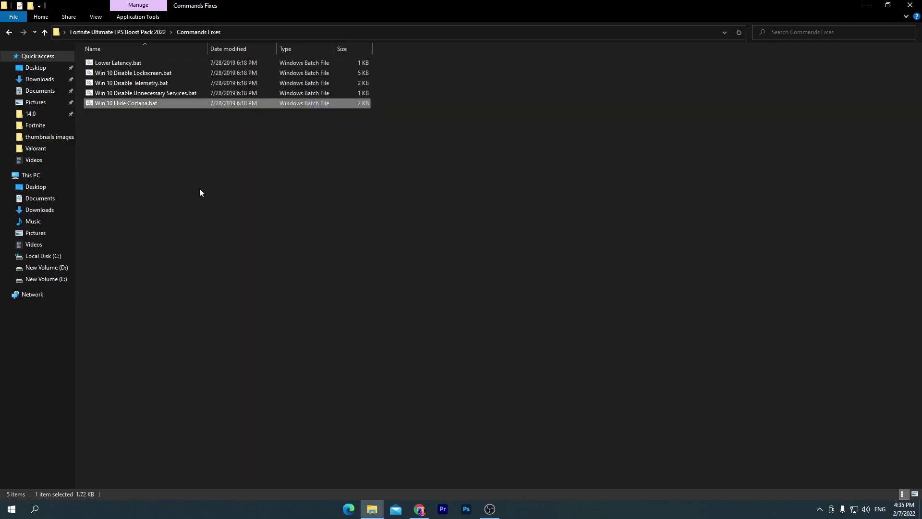
Open Registry Fixes and merge the Disable Xbox DVR & Gamebar and GPU PERFORMANCE .reg files.
click(109, 30)
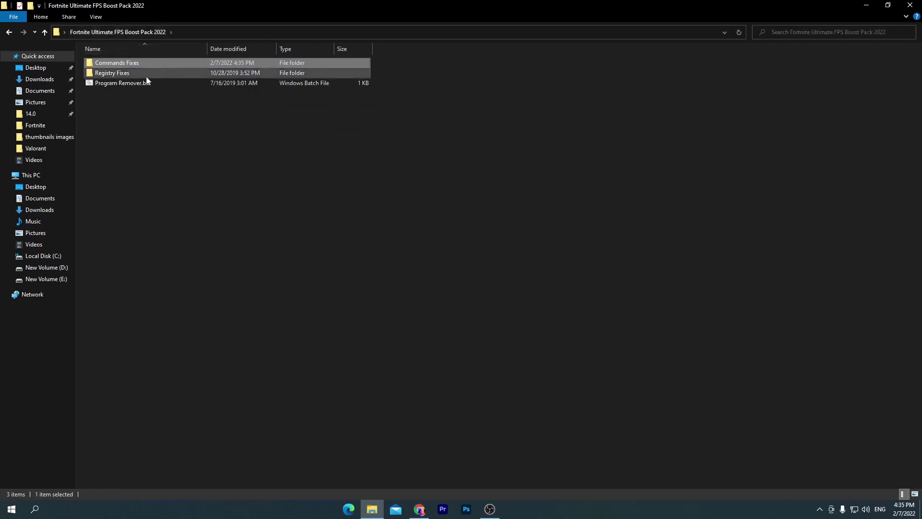
click(130, 80)
double_click(124, 75)
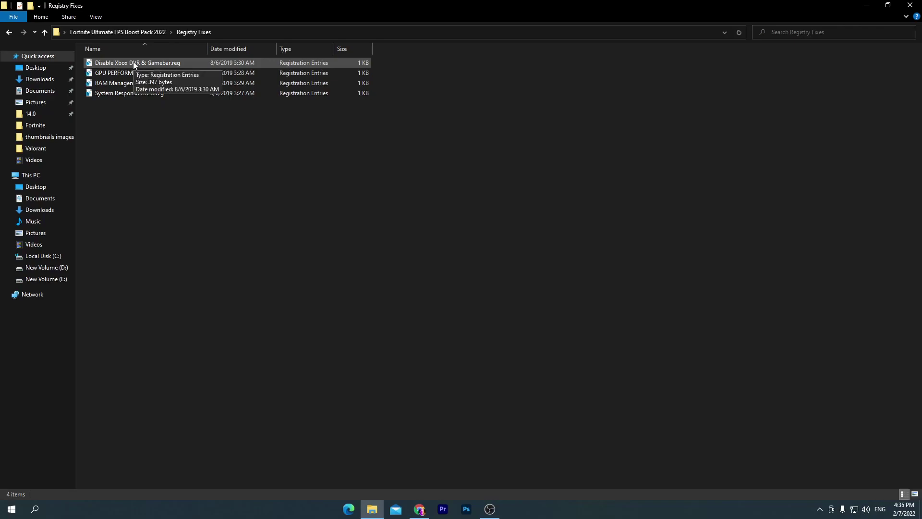
double_click(133, 61)
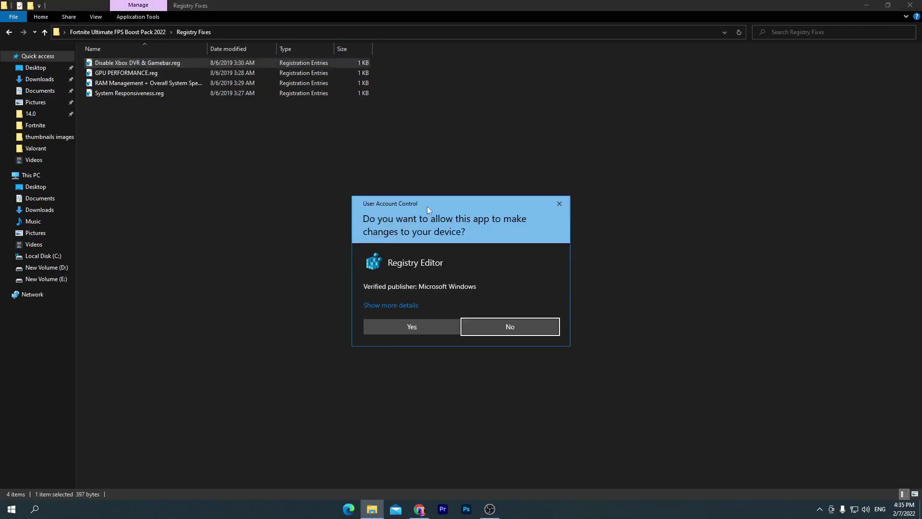
click(403, 333)
click(533, 270)
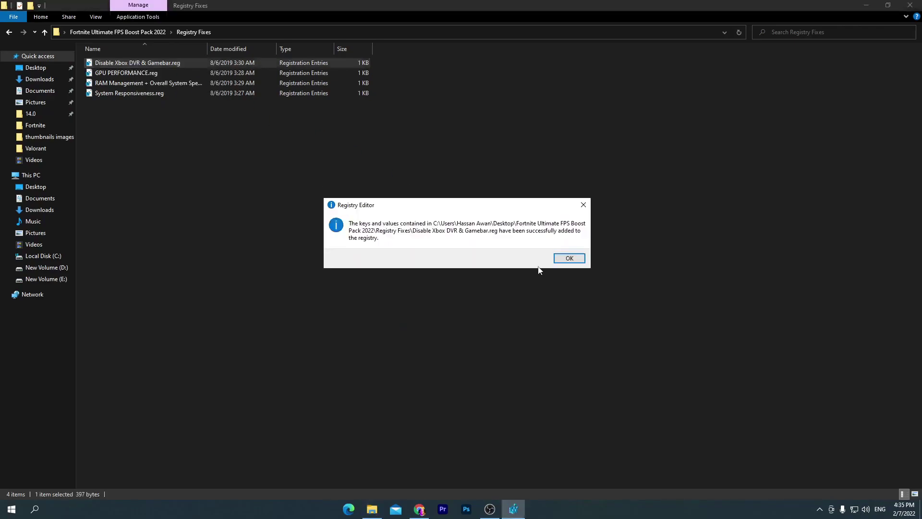
click(569, 259)
double_click(115, 73)
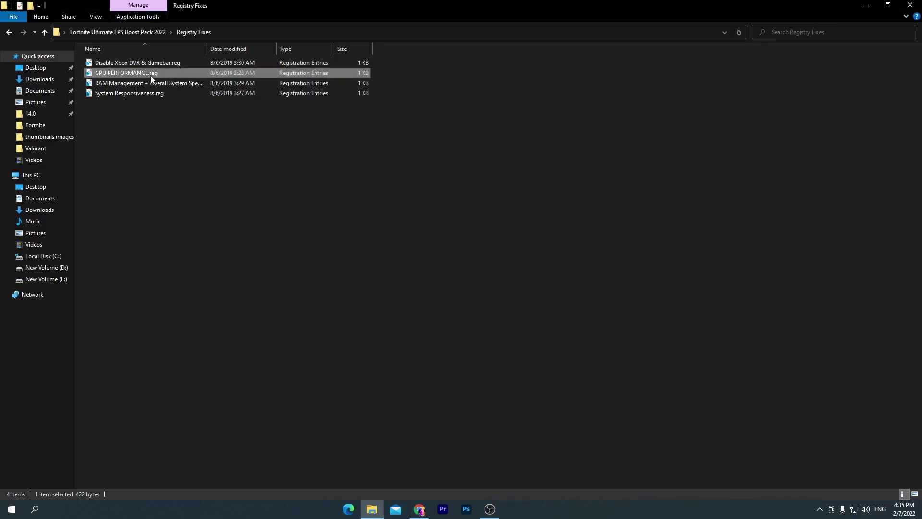
click(399, 330)
click(534, 269)
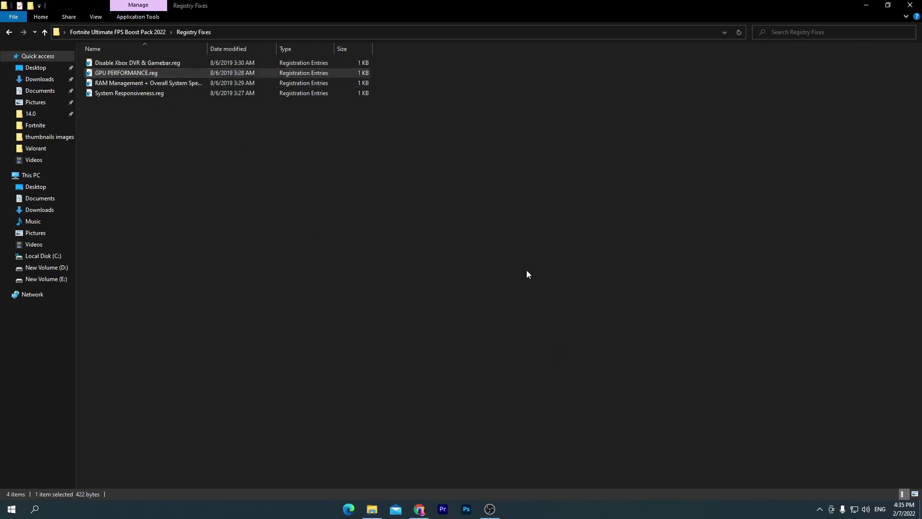
click(570, 259)
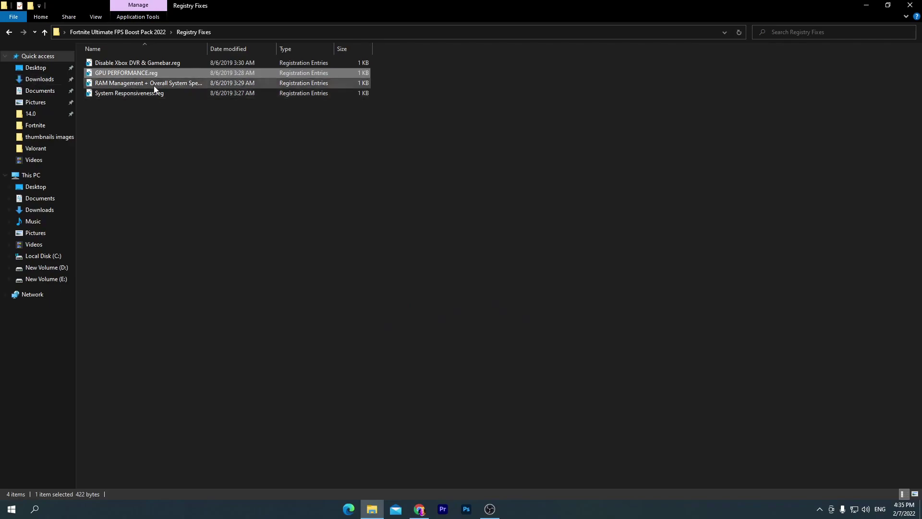
Merge the RAM Management and System Responsiveness .reg files, then return to the boost pack folder.
double_click(189, 85)
click(411, 329)
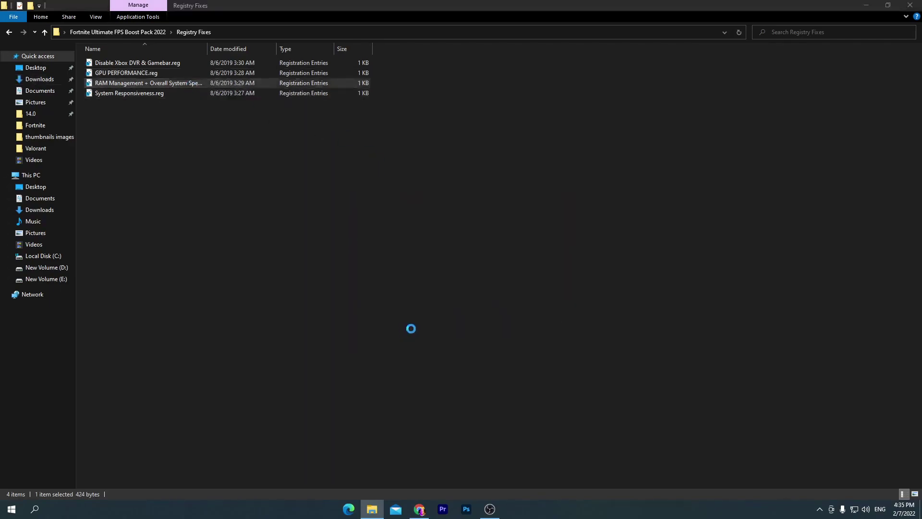
click(534, 270)
click(567, 259)
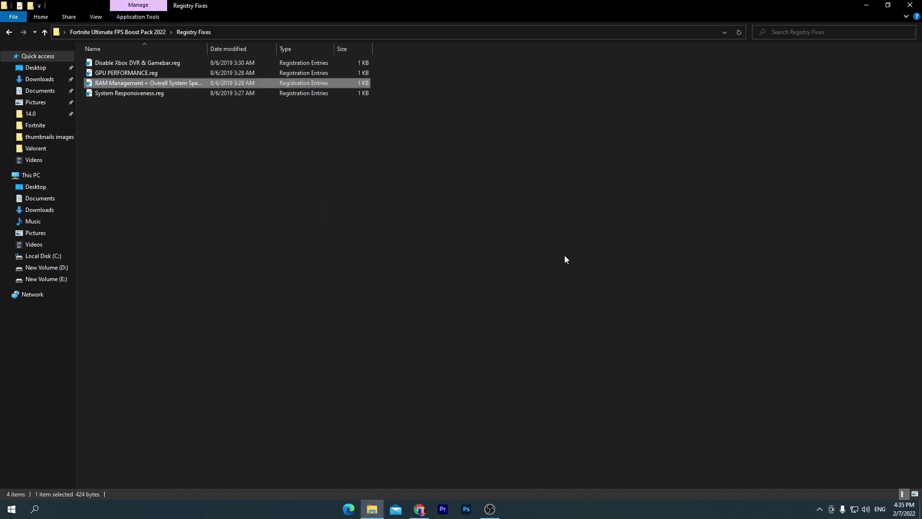
double_click(161, 96)
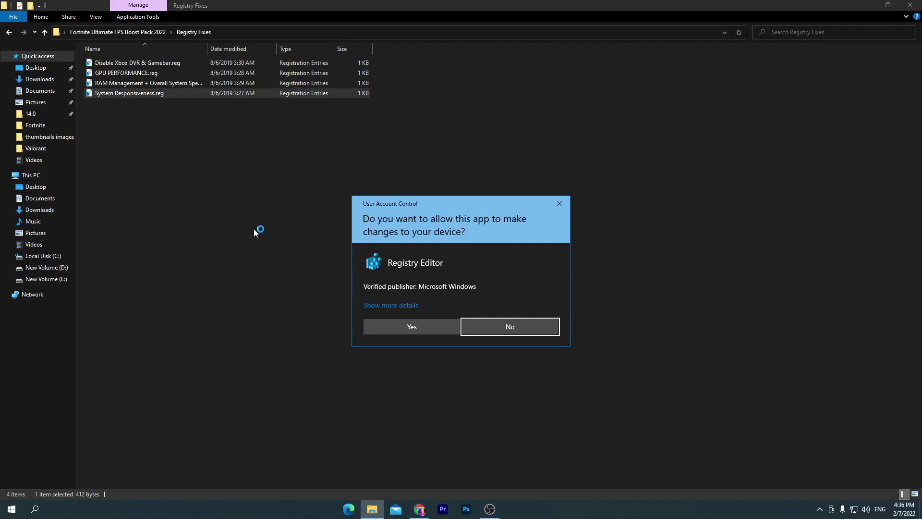
click(412, 327)
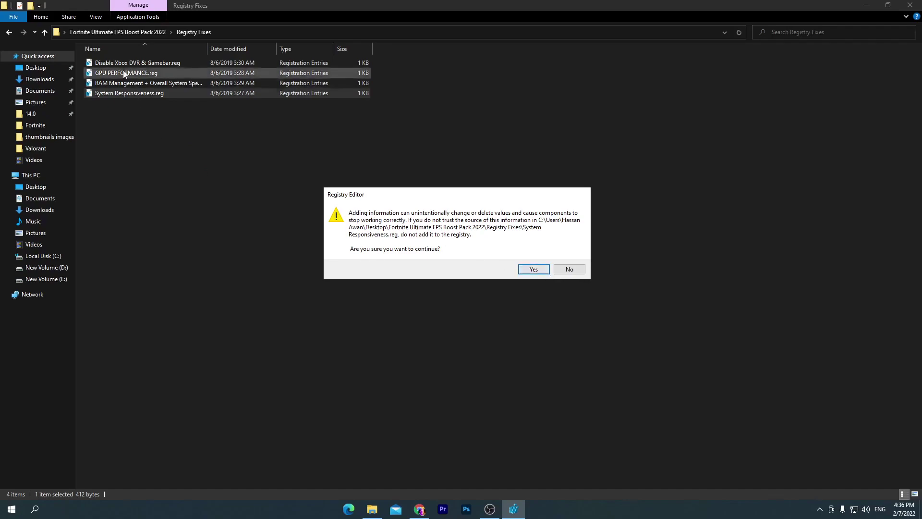
click(529, 269)
click(582, 258)
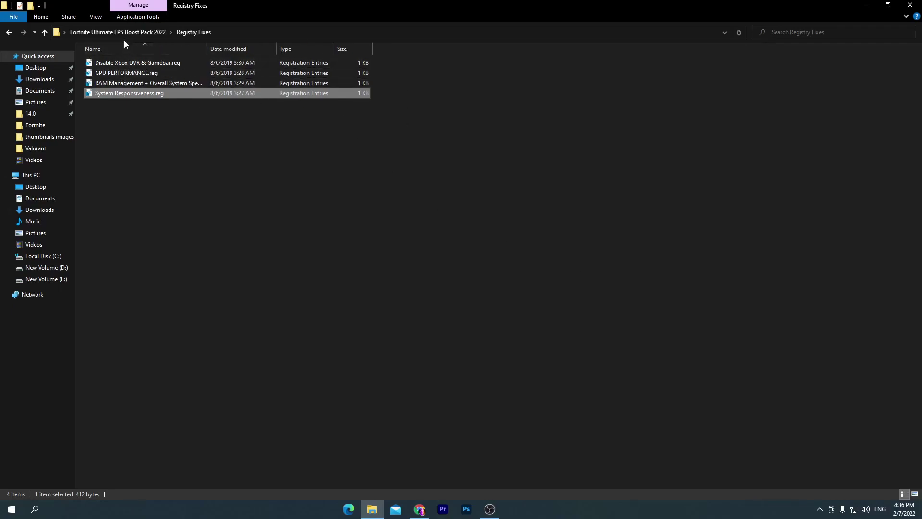
click(109, 32)
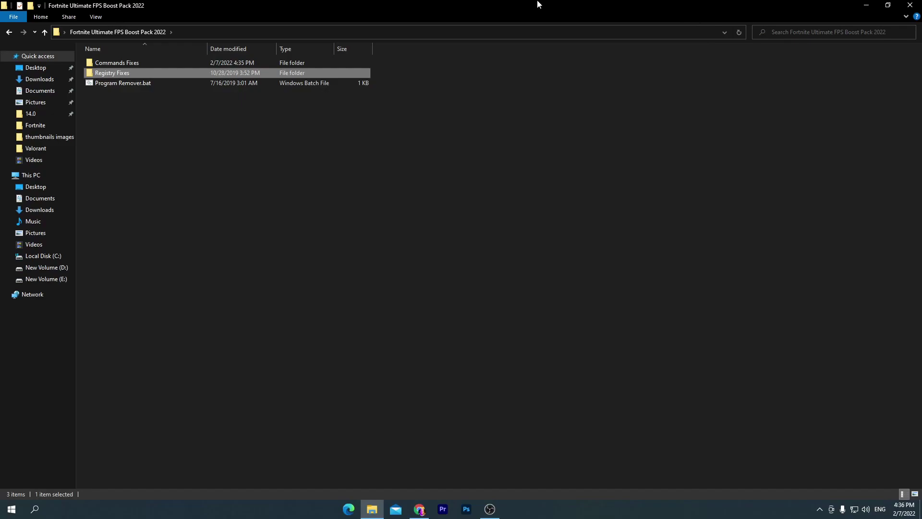
Restore down and reposition Explorer, drag Program Remover.bat to the desktop, and close Explorer.
double_click(315, 13)
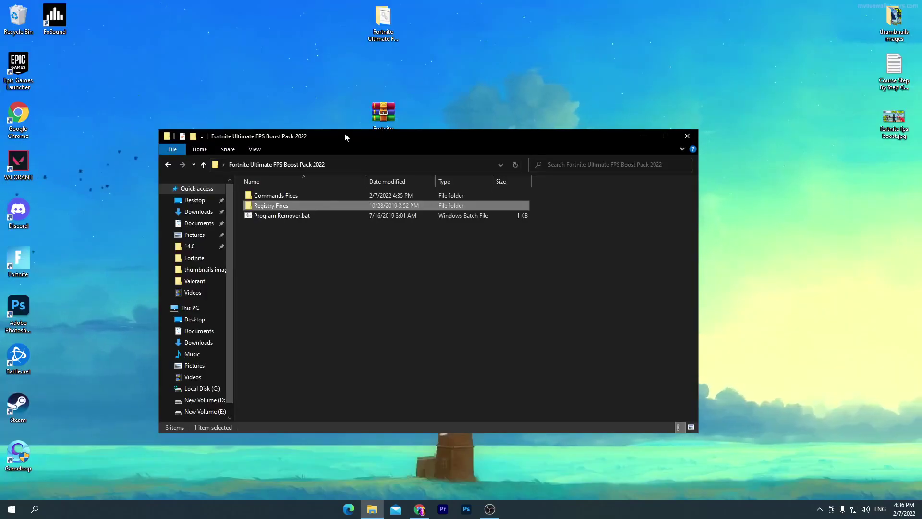
drag(344, 133, 494, 83)
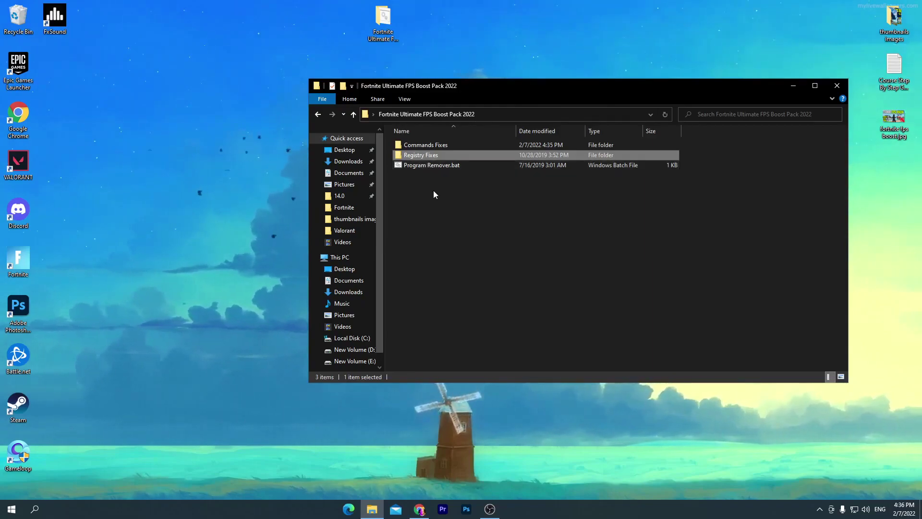
drag(430, 165, 60, 96)
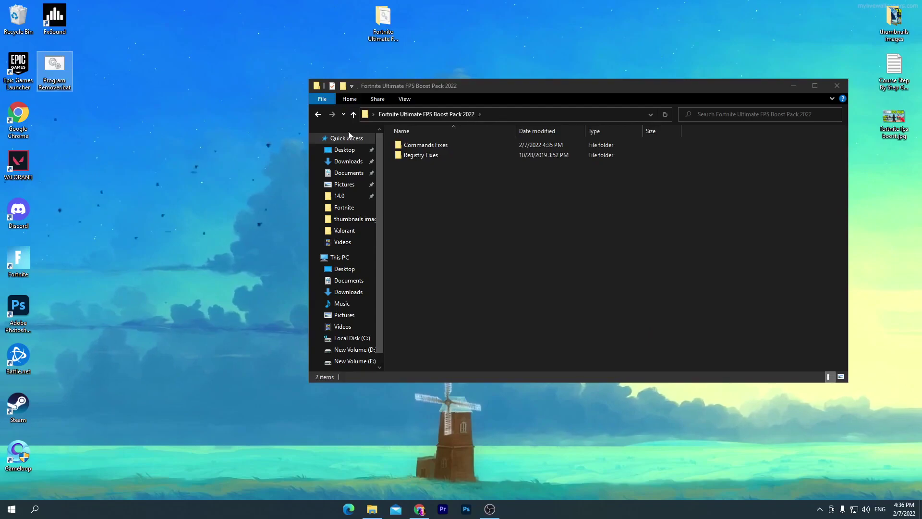
click(841, 87)
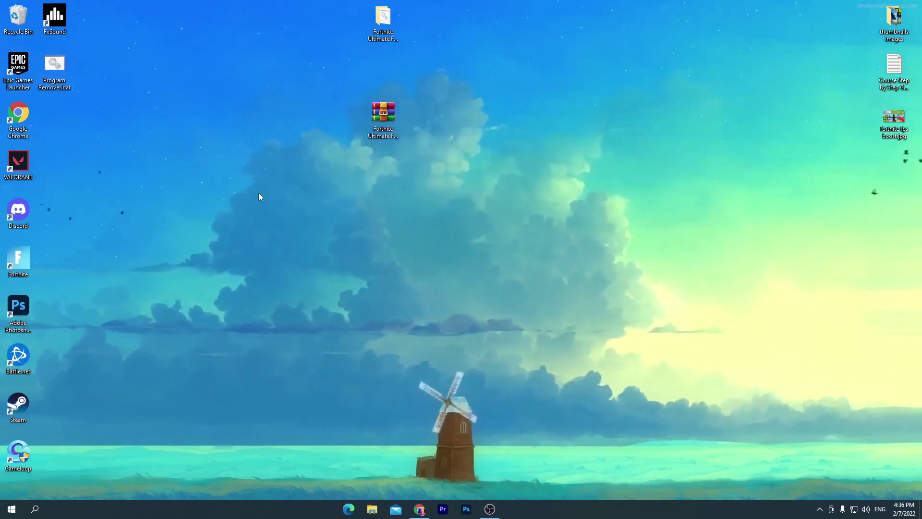
Drag the boost pack folder and .rar archive from the desktop into the Recycle Bin.
drag(469, 2, 17, 19)
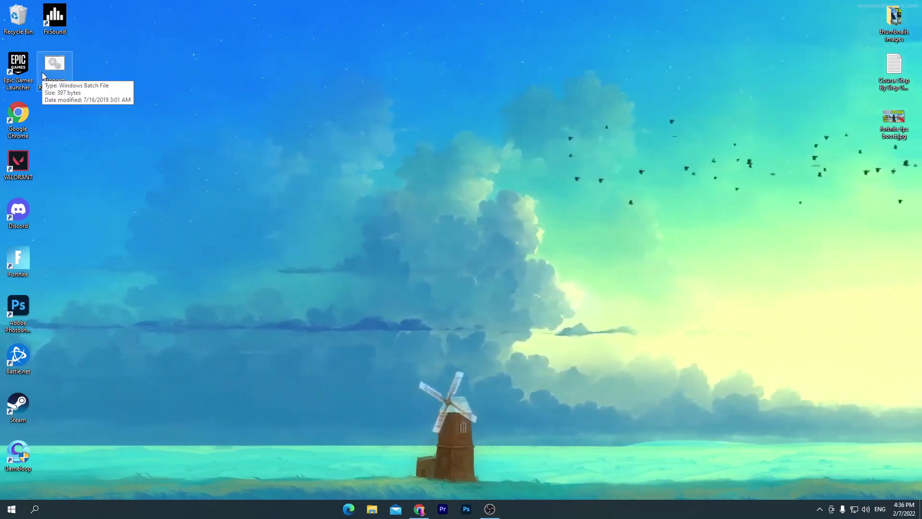
mouse_move(501, 511)
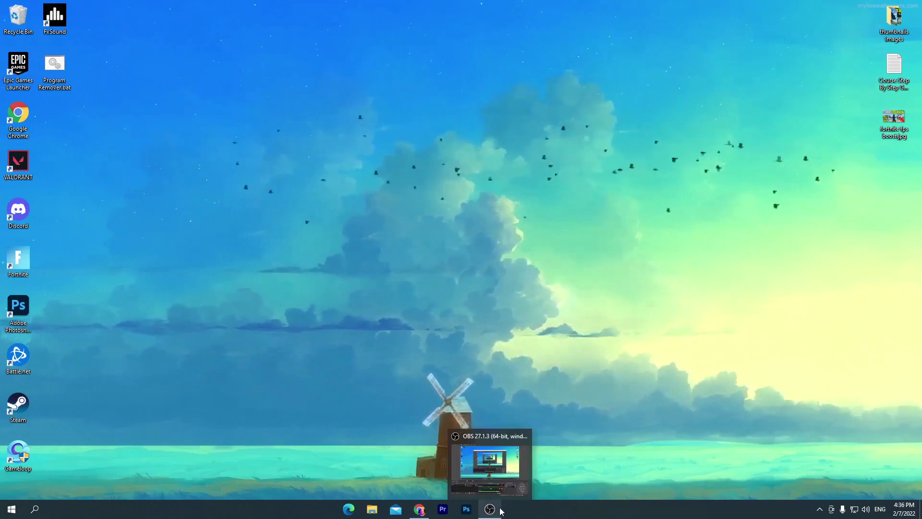